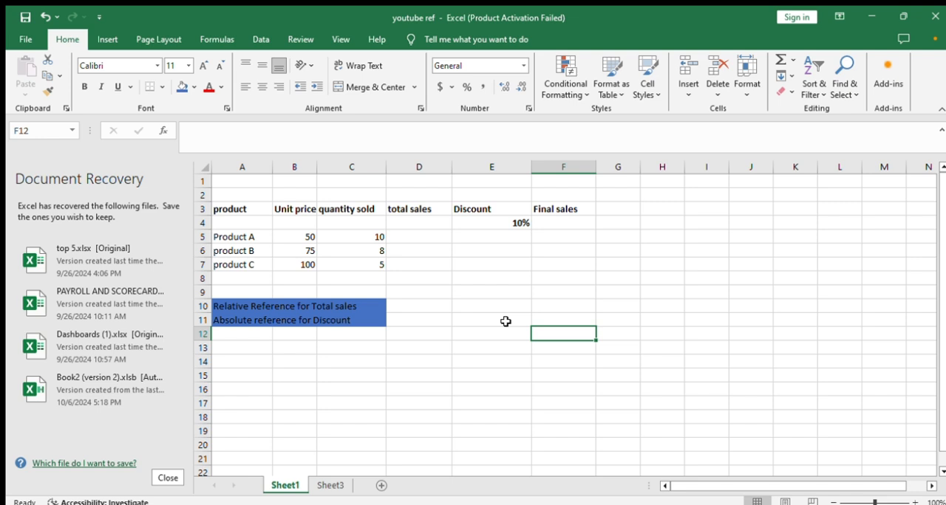
Calculate Product A's total sales in D5 with the relative-reference formula =B5*C5
double_click(404, 236)
text(=)
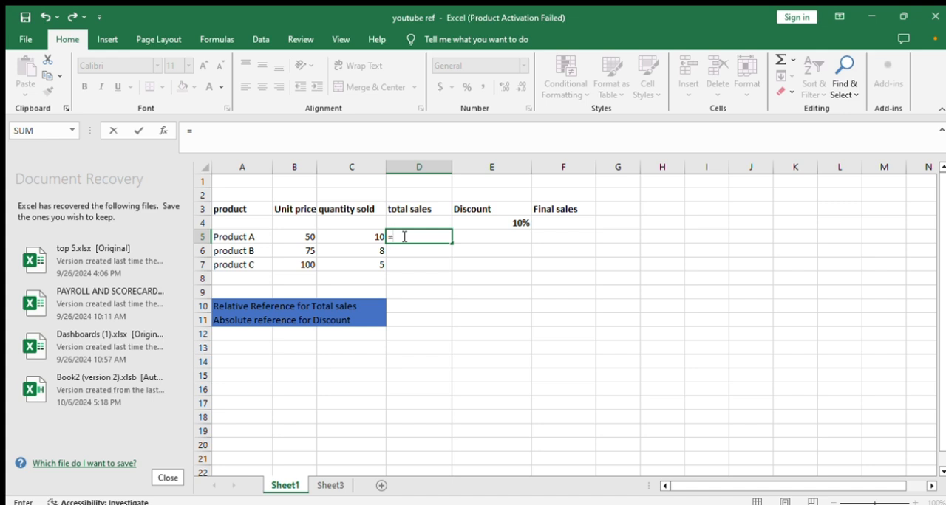
click(301, 238)
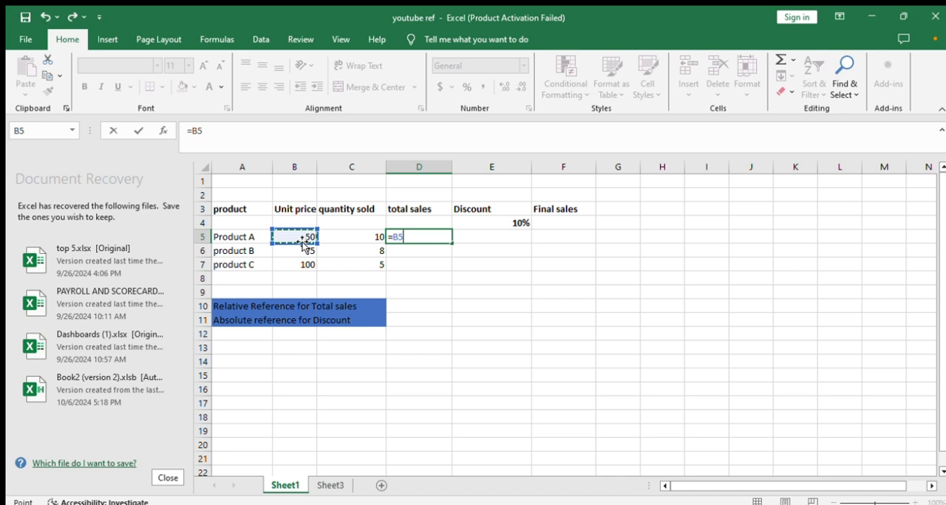
text(*)
click(372, 235)
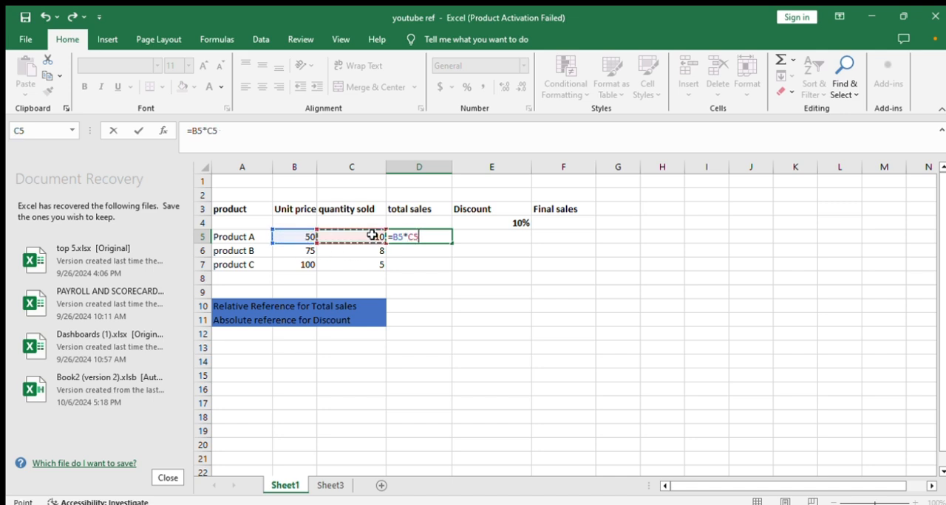
key(Return)
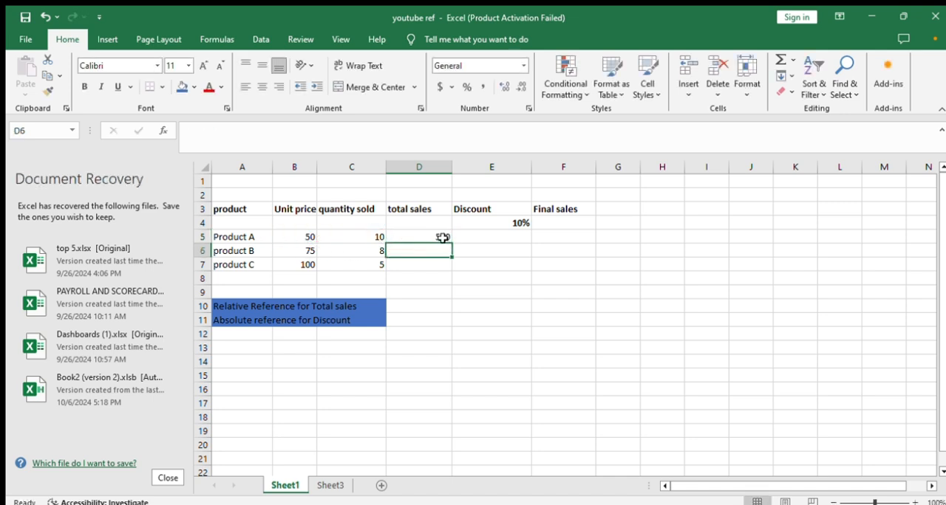
Copy the total sales formula from D5 down to D7 and inspect the copied formula in D6
click(441, 237)
drag(450, 243, 447, 270)
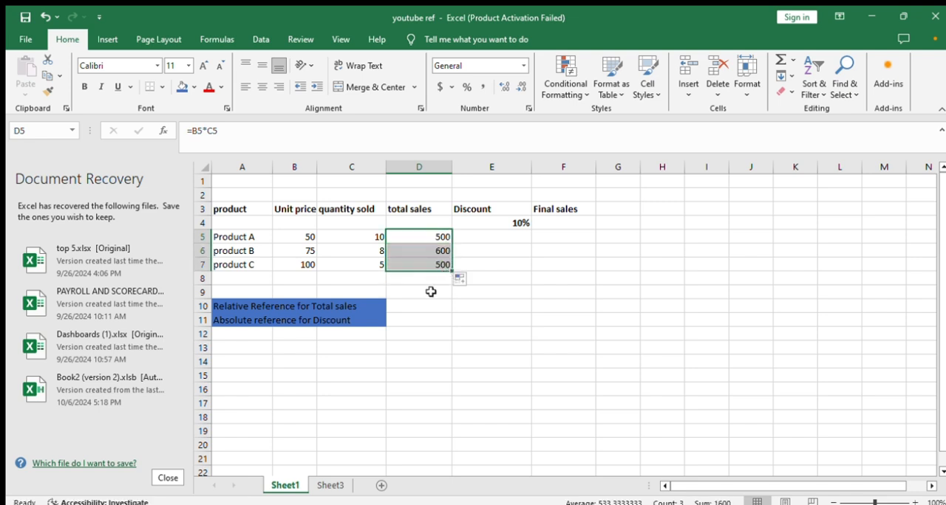
click(432, 322)
double_click(436, 252)
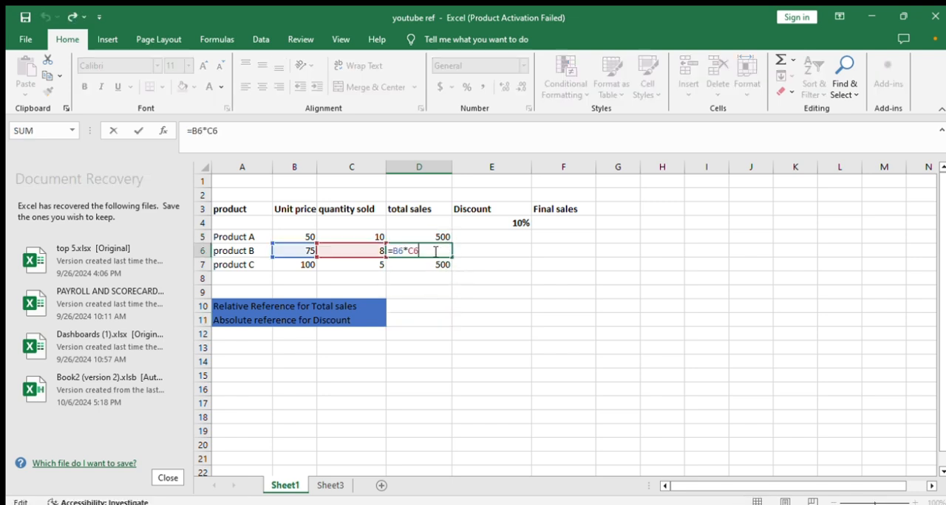
key(Escape)
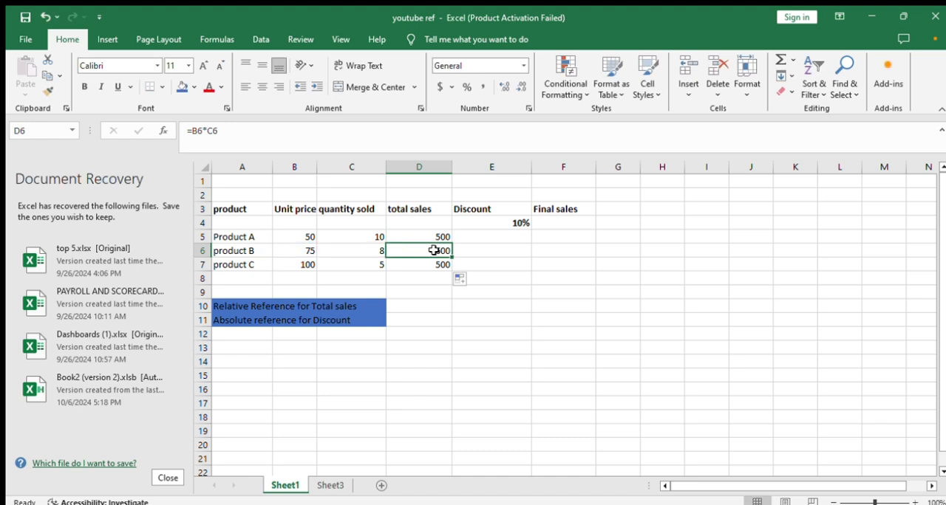
Calculate Product A's discount in E5 with the formula =E4*D5
double_click(508, 236)
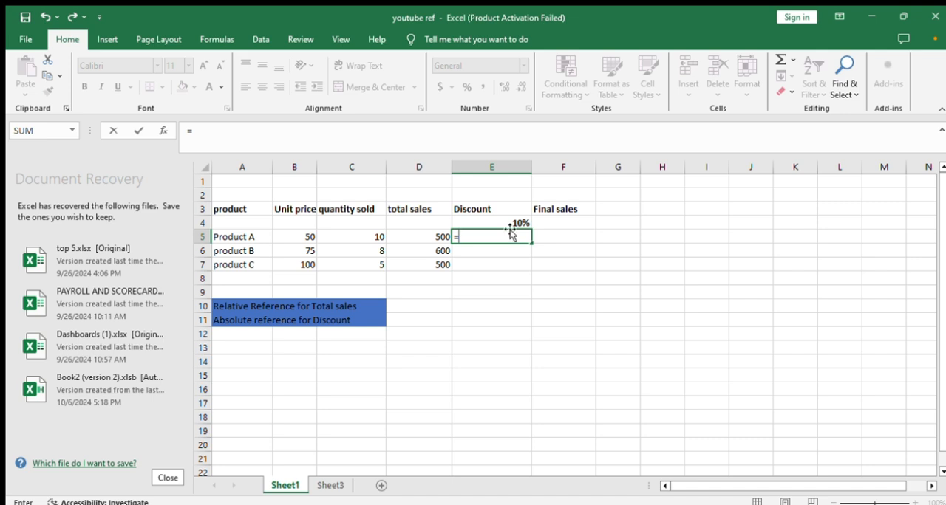
click(510, 221)
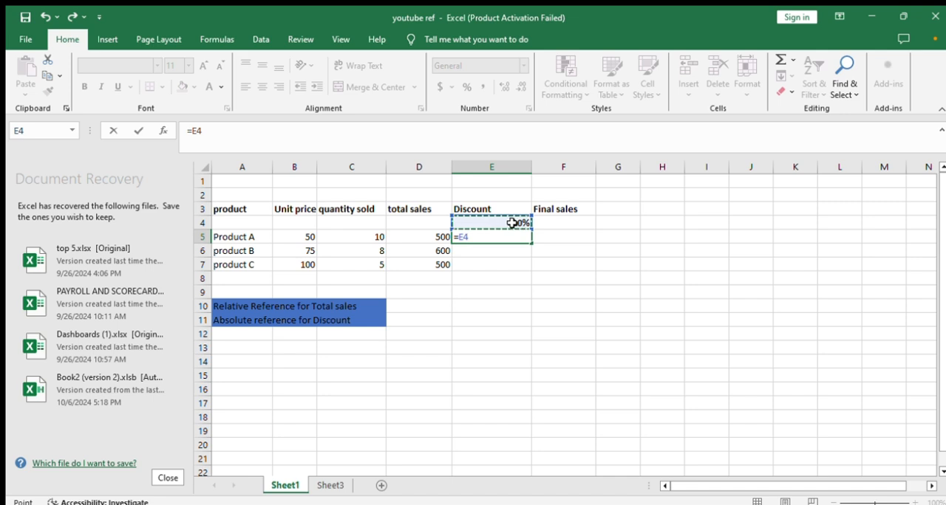
text(*)
click(439, 237)
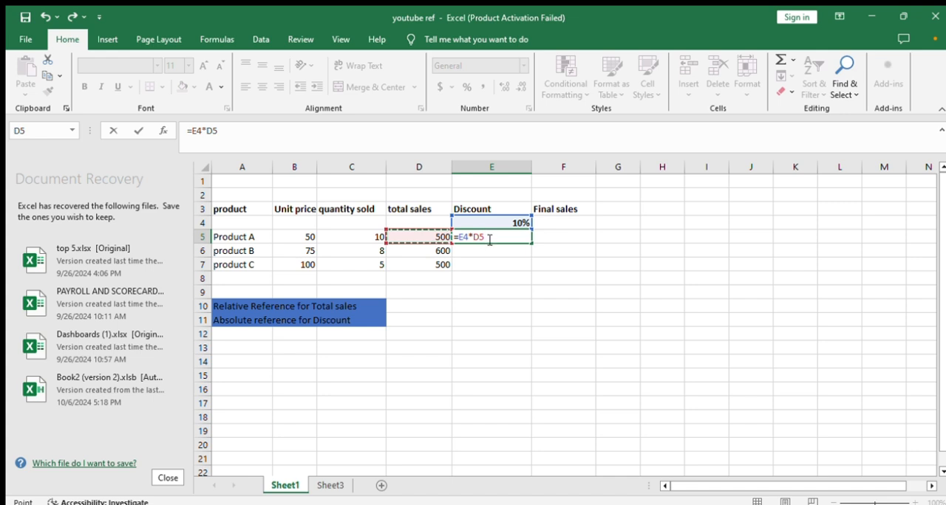
key(Return)
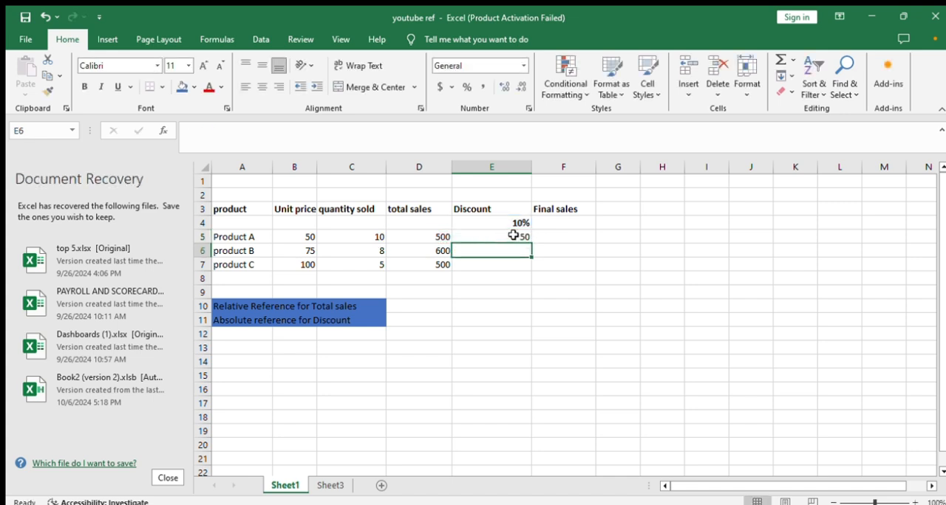
Try to copy the relative discount formula from E5 down to E7 and inspect the cell references in E6 and E7
drag(526, 238, 525, 267)
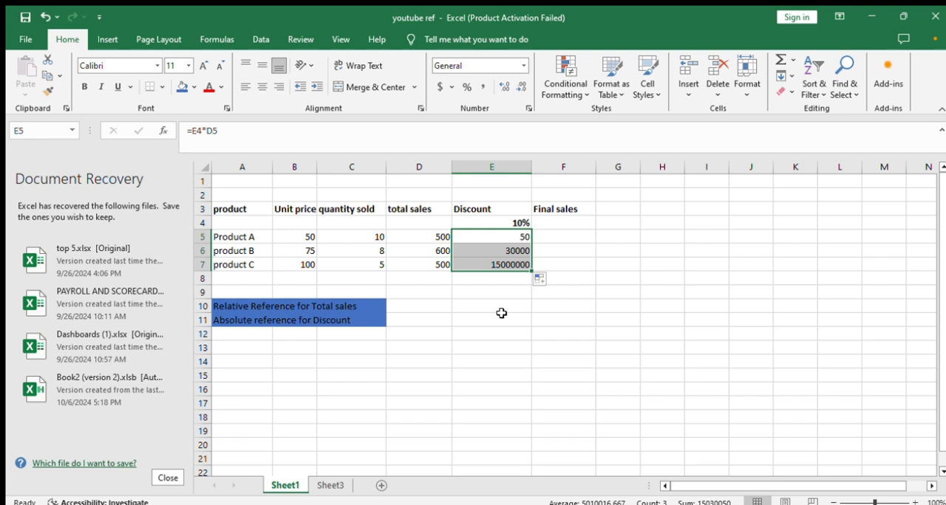
click(496, 250)
double_click(496, 250)
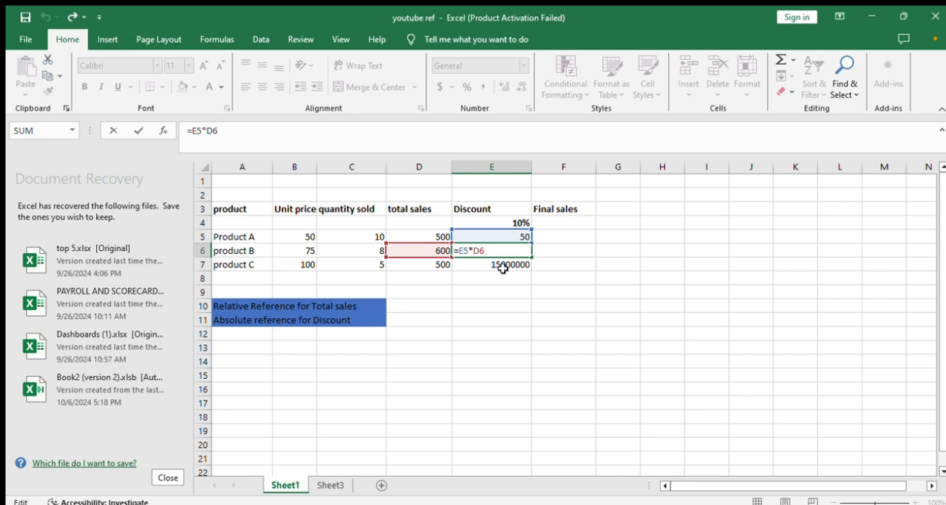
click(502, 269)
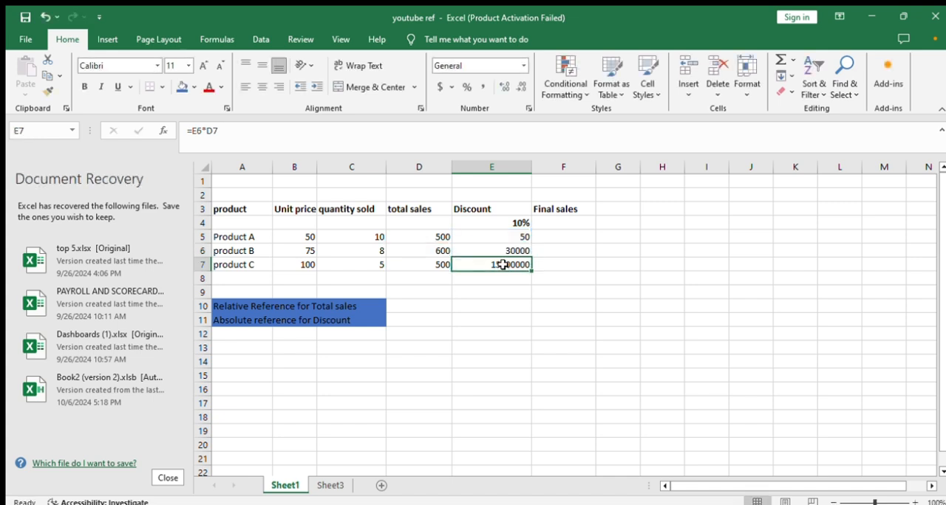
double_click(503, 264)
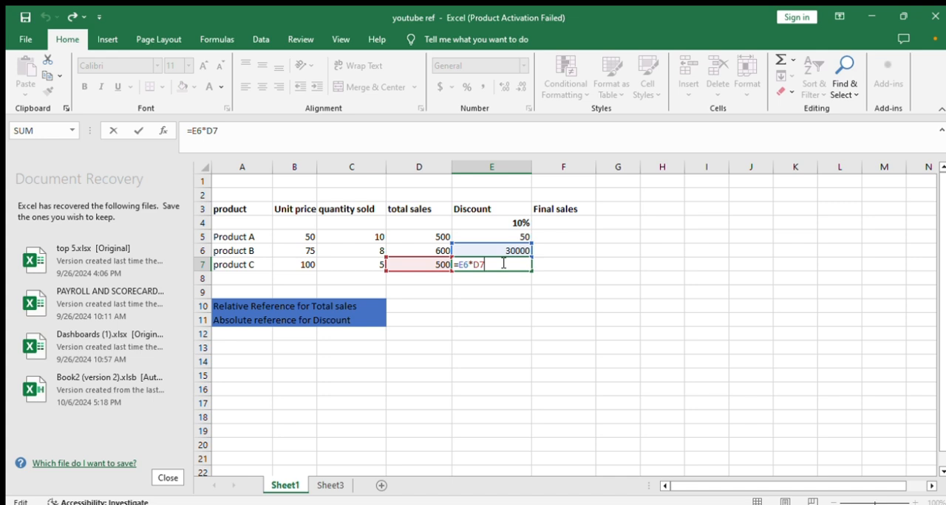
key(Escape)
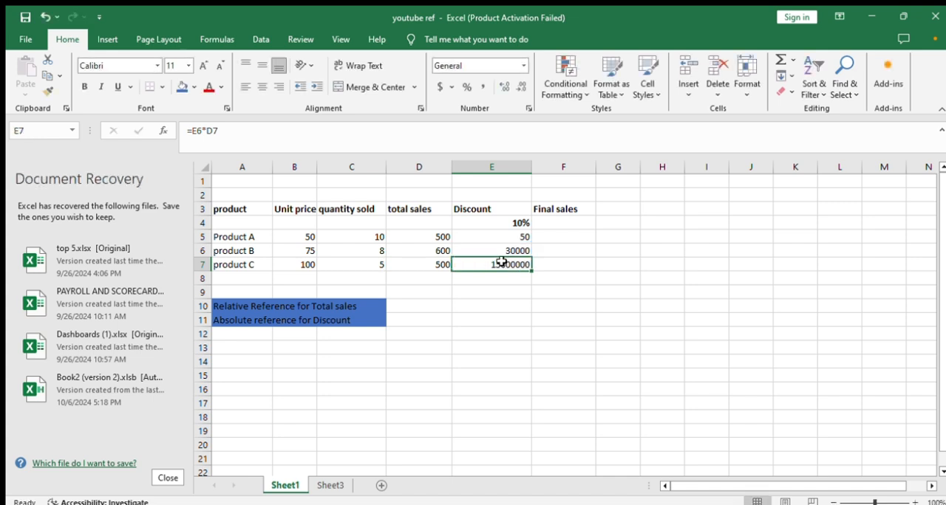
Clear the copied discount formulas from E7 and E6
double_click(529, 265)
key(BackSpace)
key(BackSpace)
key(BackSpace)
key(BackSpace)
key(BackSpace)
key(BackSpace)
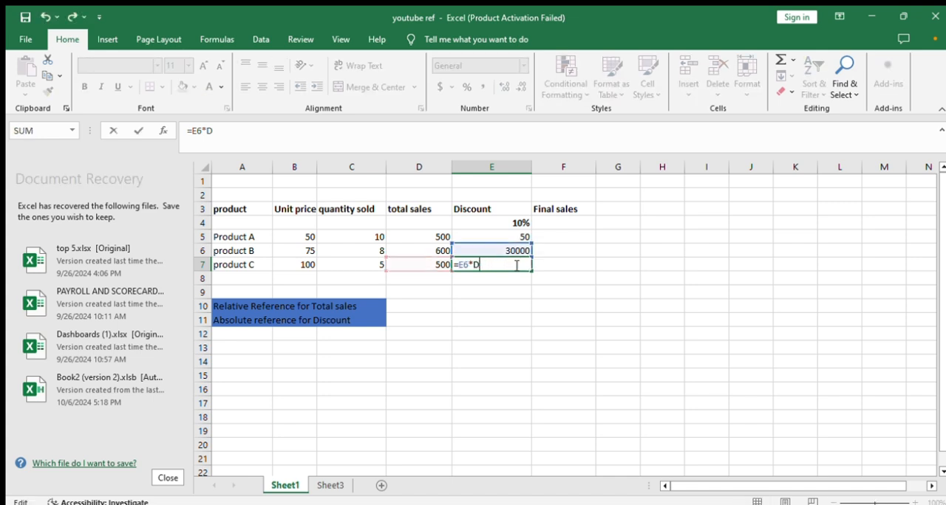
double_click(528, 252)
key(BackSpace)
key(BackSpace)
key(BackSpace)
key(BackSpace)
key(BackSpace)
key(BackSpace)
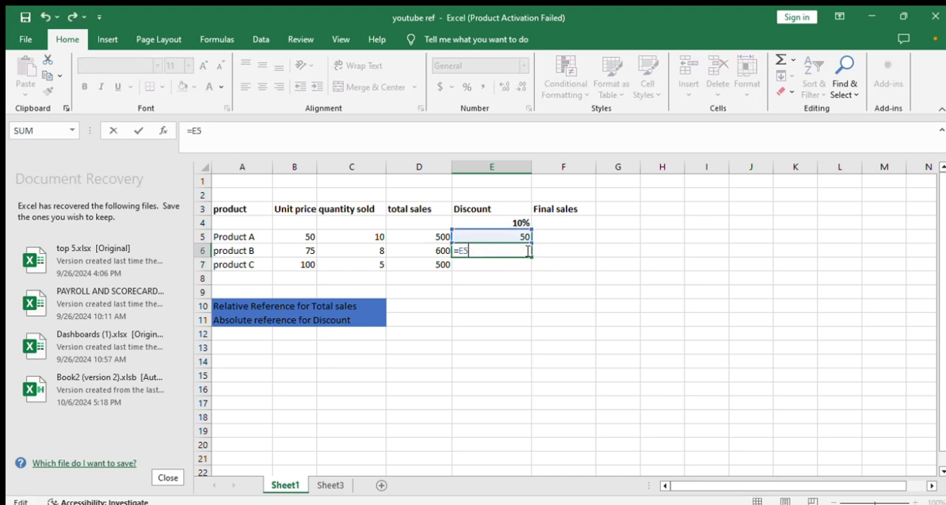
Make the discount rate reference absolute in E5 so the formula reads =$E$4*D5
double_click(512, 234)
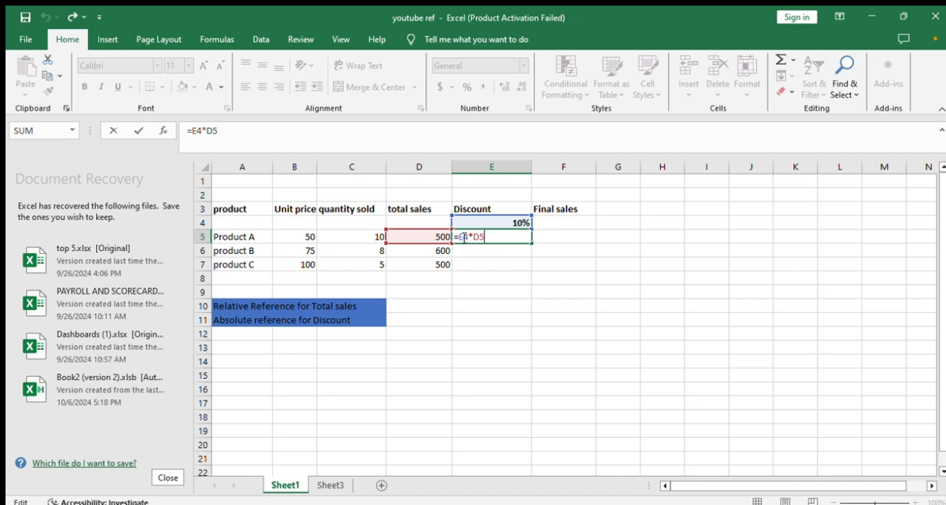
click(460, 237)
text($)
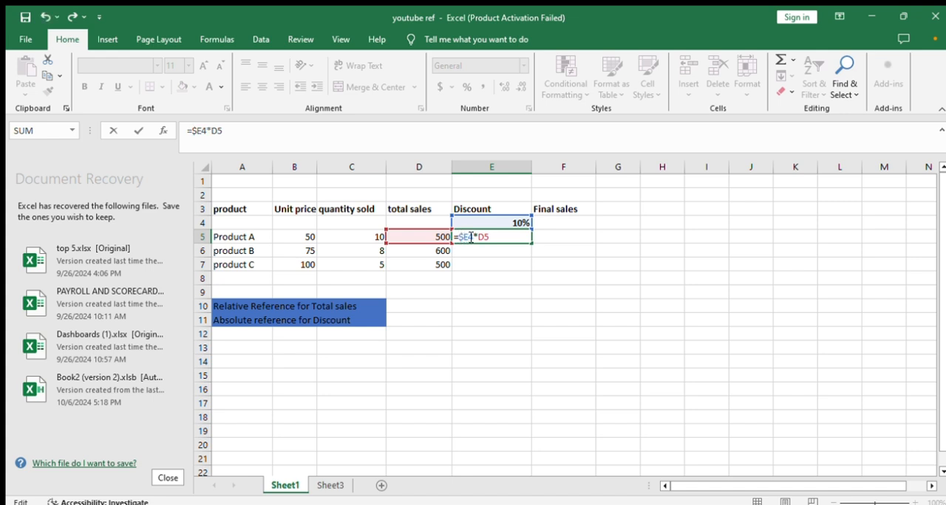
click(469, 237)
text($)
click(503, 237)
key(Return)
double_click(508, 236)
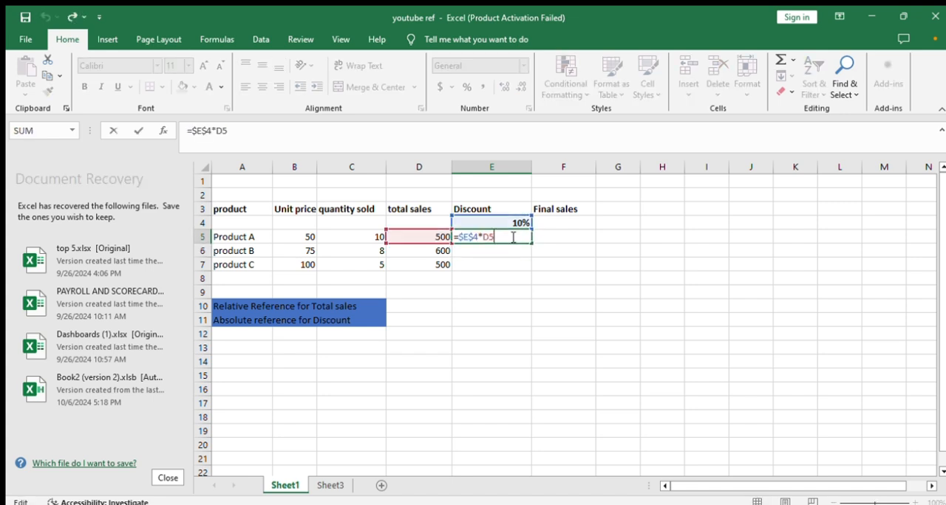
key(Return)
Copy the absolute-reference discount formula from E5 down to E7 and inspect the formulas in E6 and E7
click(511, 236)
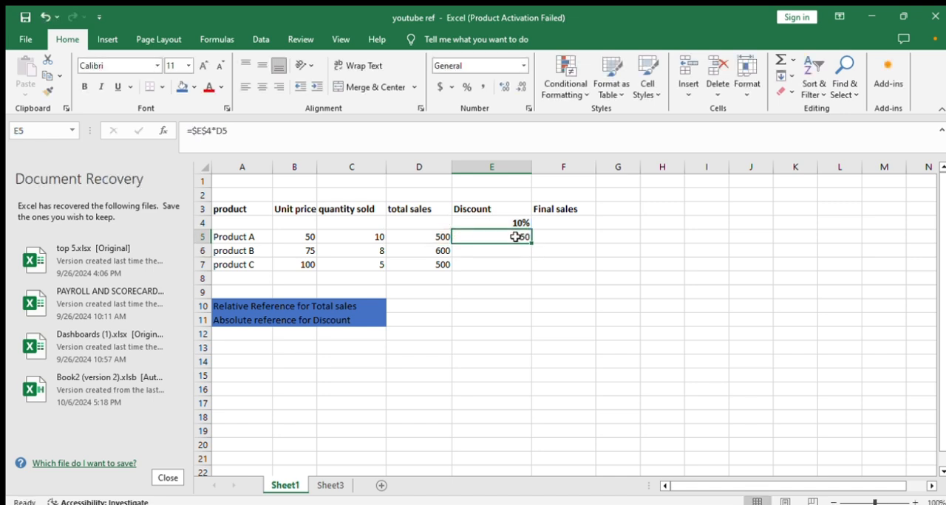
drag(529, 241, 521, 267)
click(514, 345)
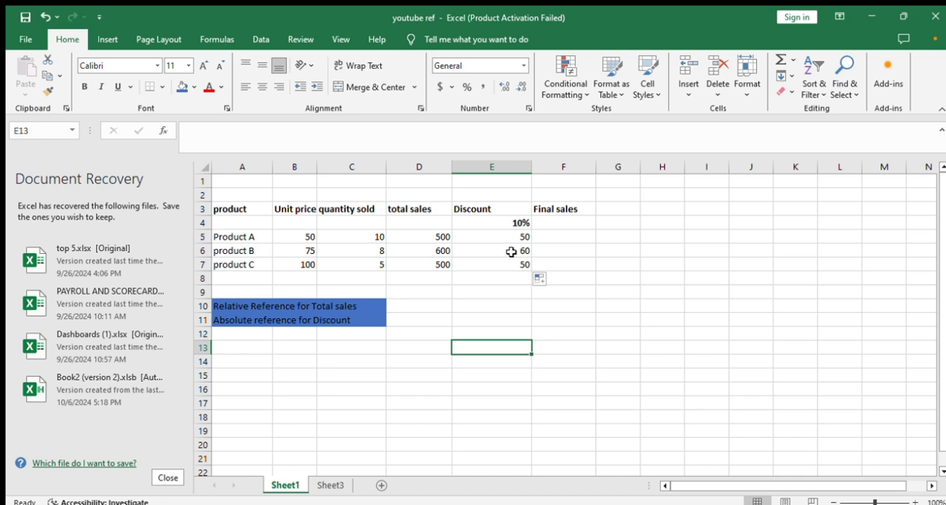
double_click(512, 252)
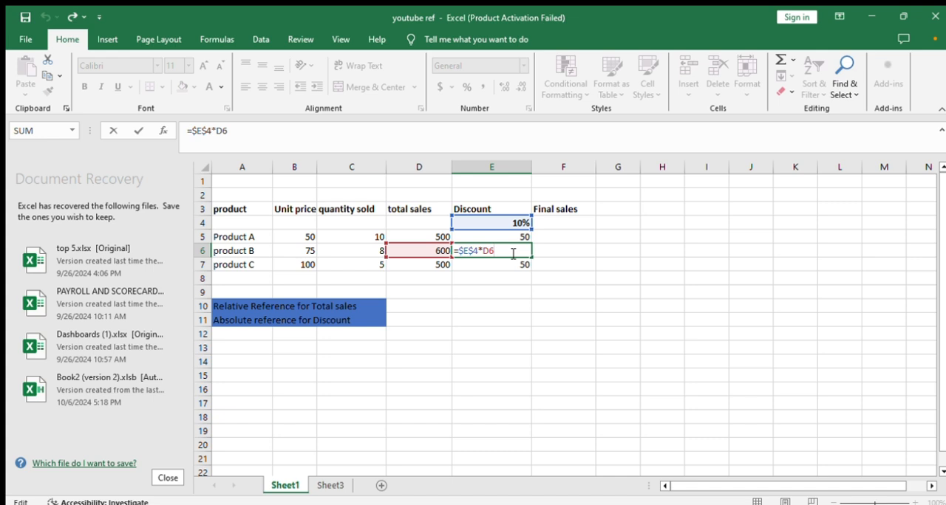
double_click(505, 264)
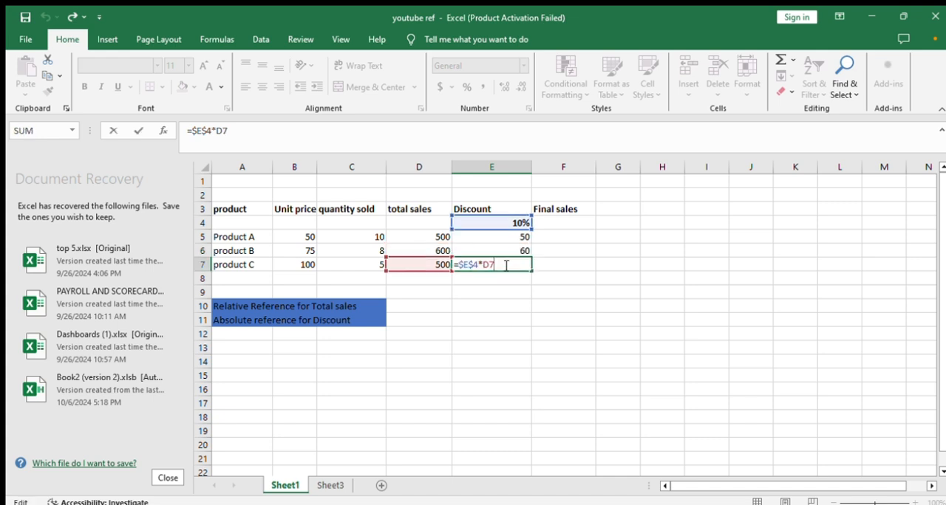
click(574, 264)
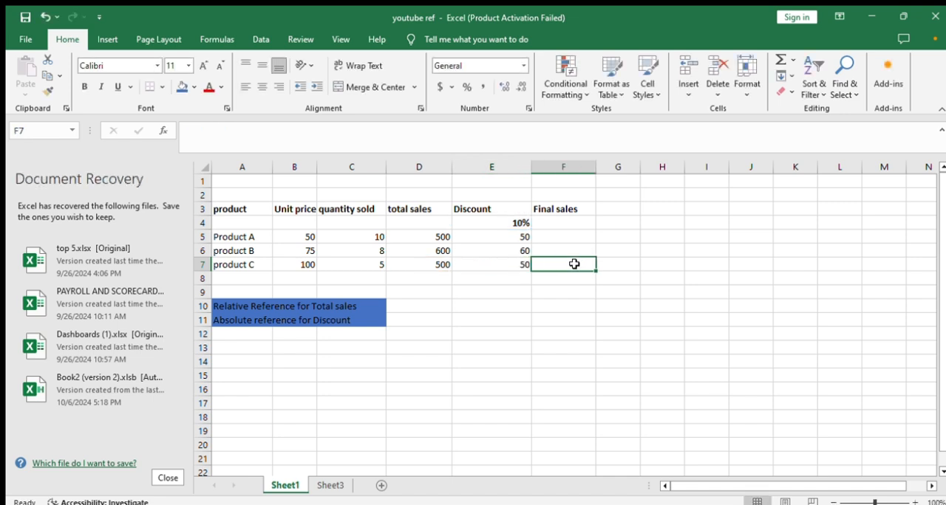
Calculate Product A's final sales in F5 with the formula =D5-E5
double_click(550, 238)
text(=)
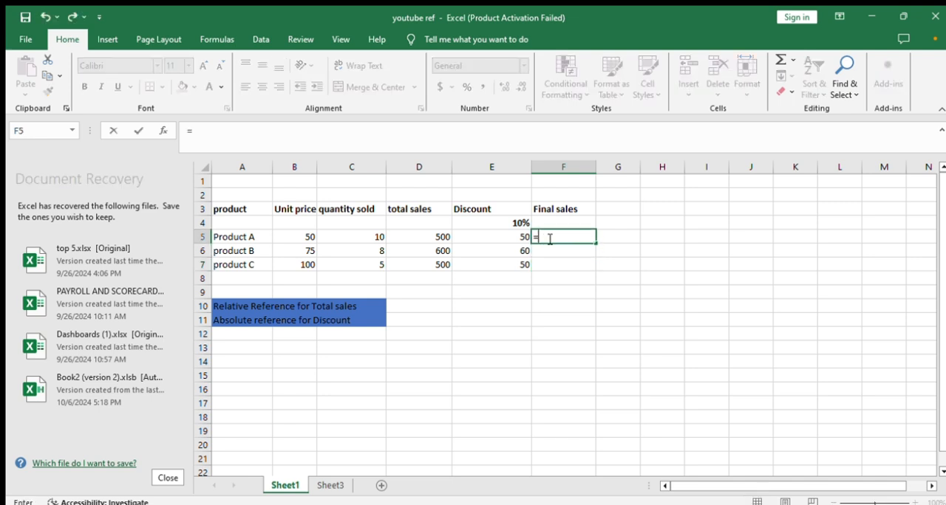
click(429, 238)
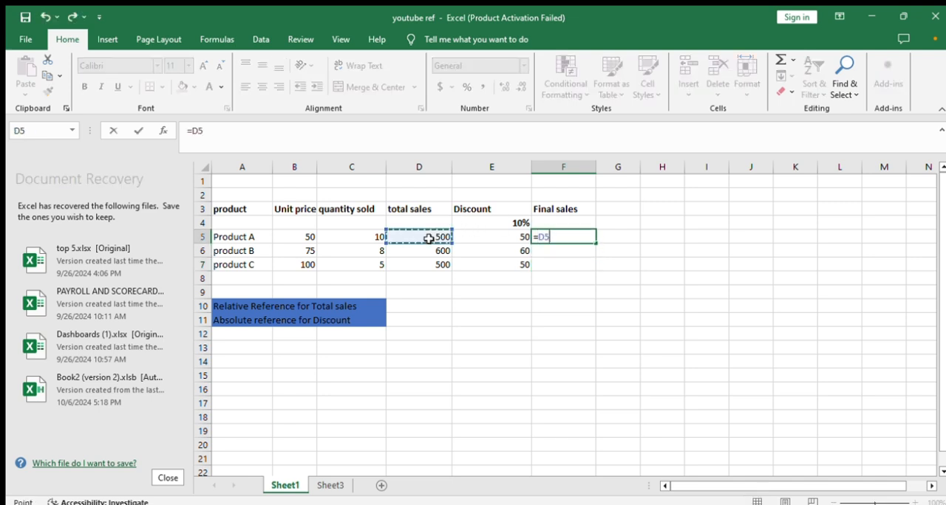
text(-)
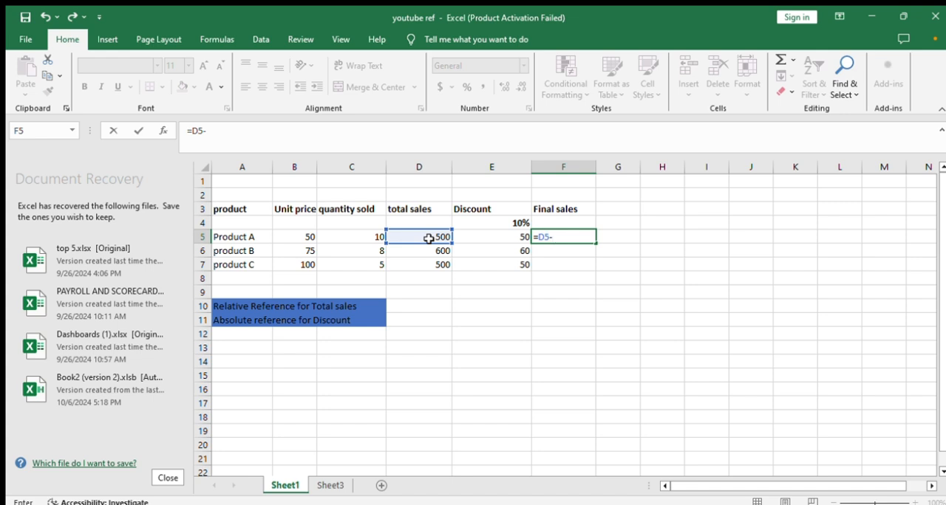
click(489, 243)
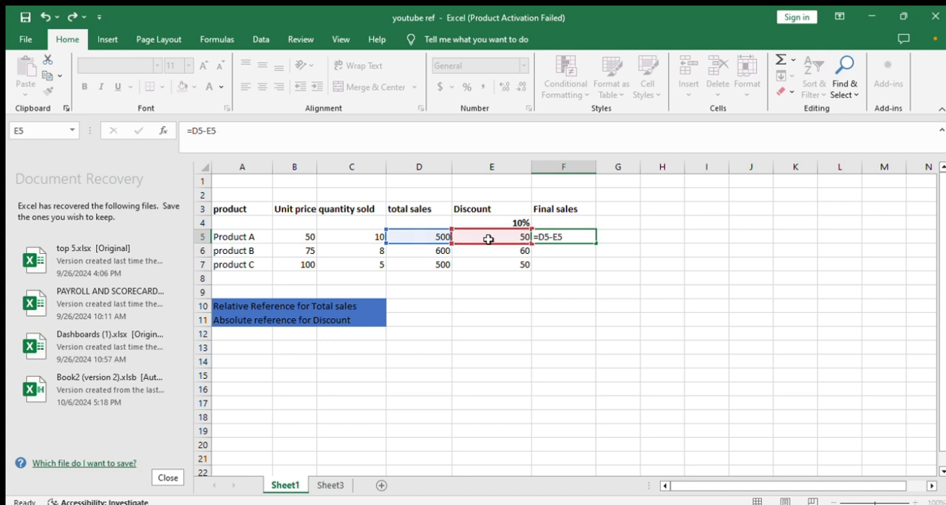
key(Return)
Copy the final sales formula from F5 down to F7 and inspect the copied formula in F6
click(584, 237)
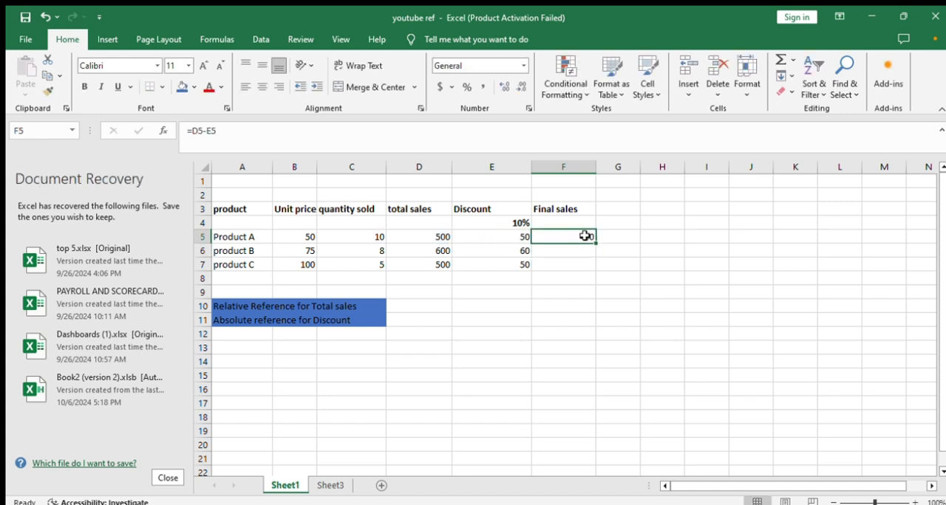
drag(596, 243, 588, 269)
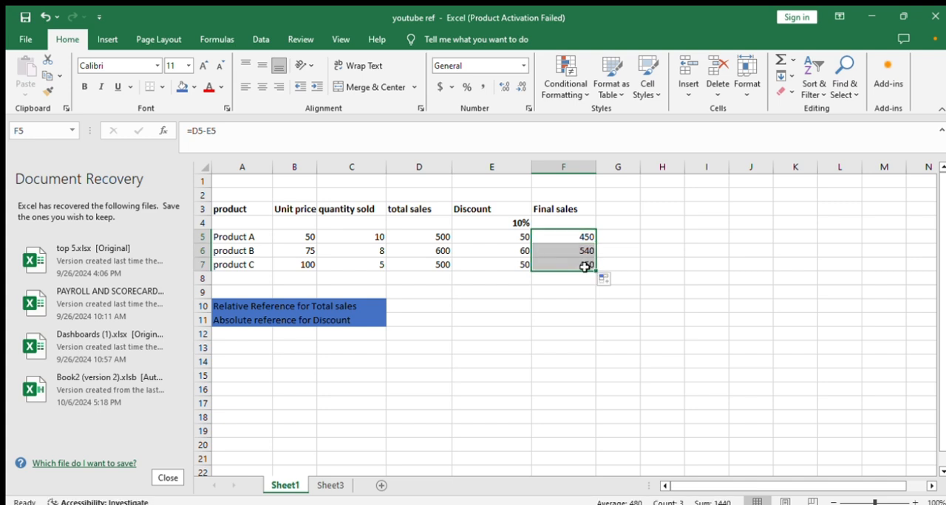
double_click(566, 251)
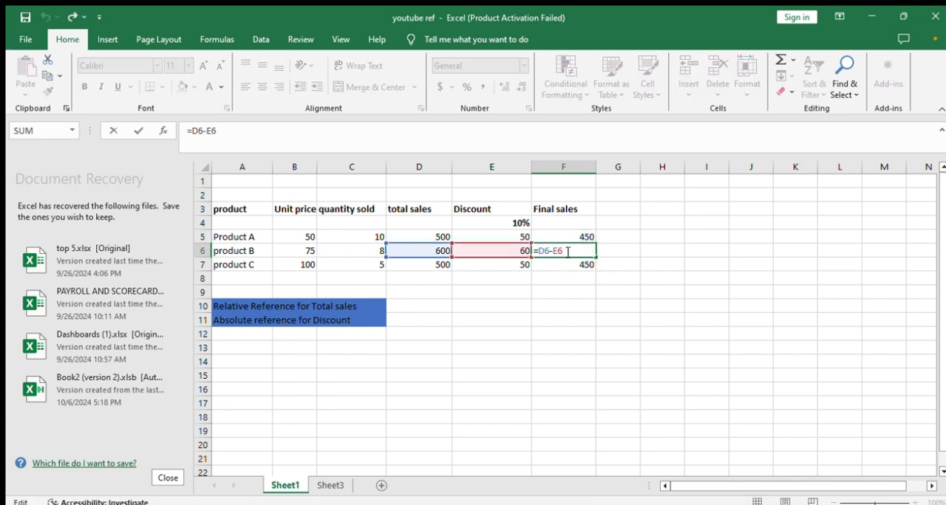
key(Escape)
click(536, 334)
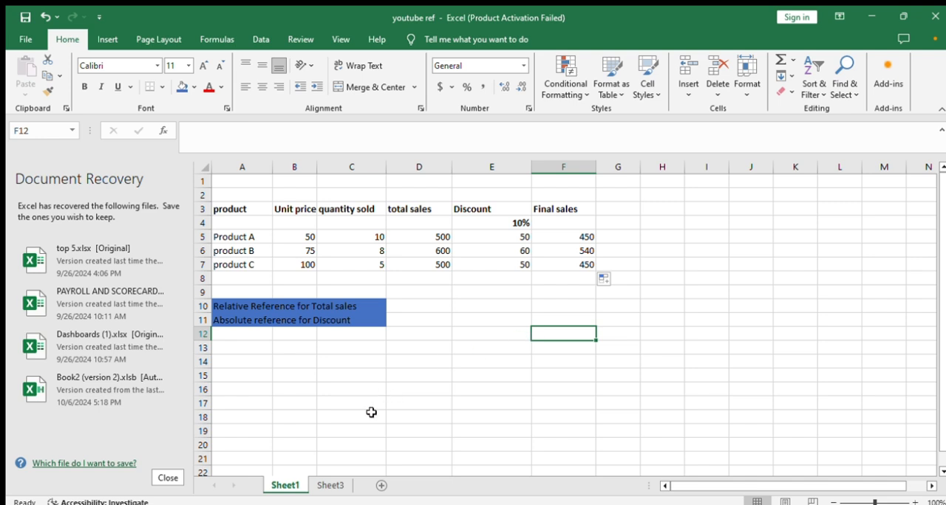
Switch to Sheet3, which holds the tax rate table for mixed references
click(330, 485)
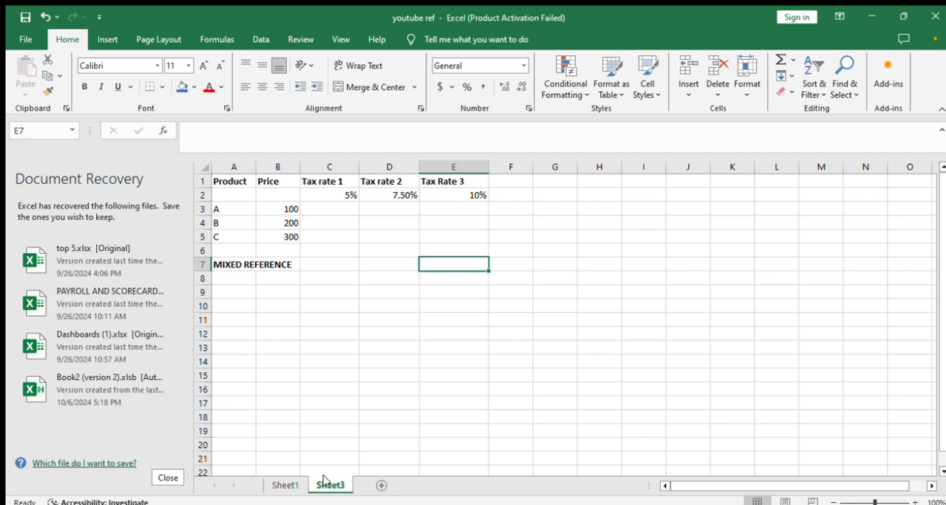
Inspect the absolute-reference discount formula in E5 on Sheet1 and return to Sheet3
click(286, 484)
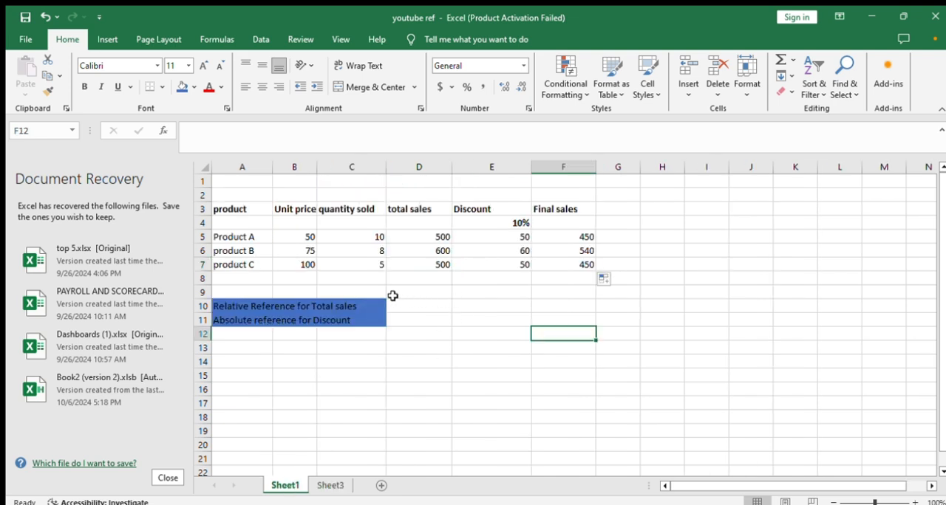
double_click(501, 237)
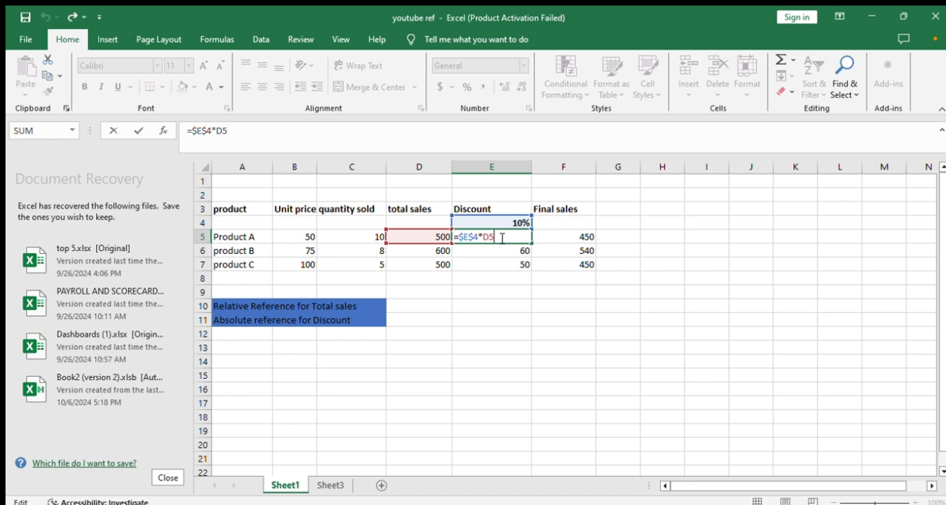
key(Escape)
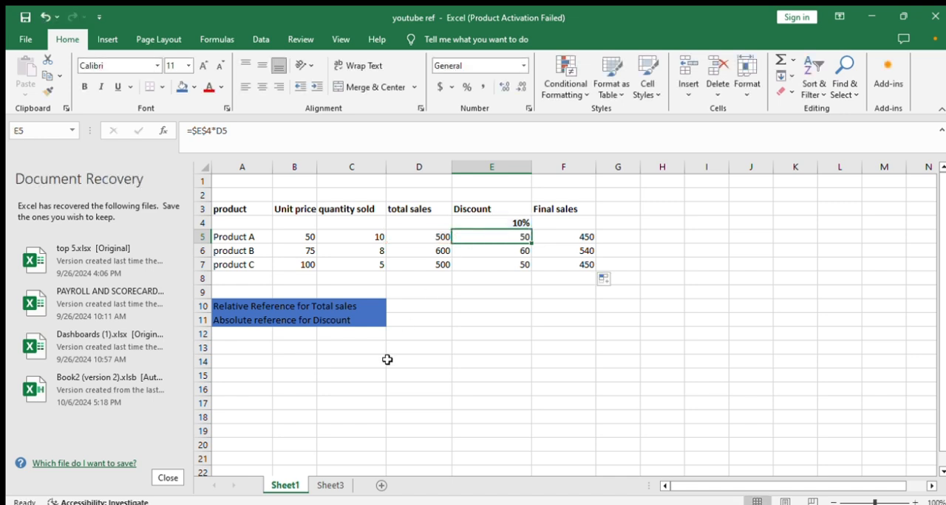
click(330, 486)
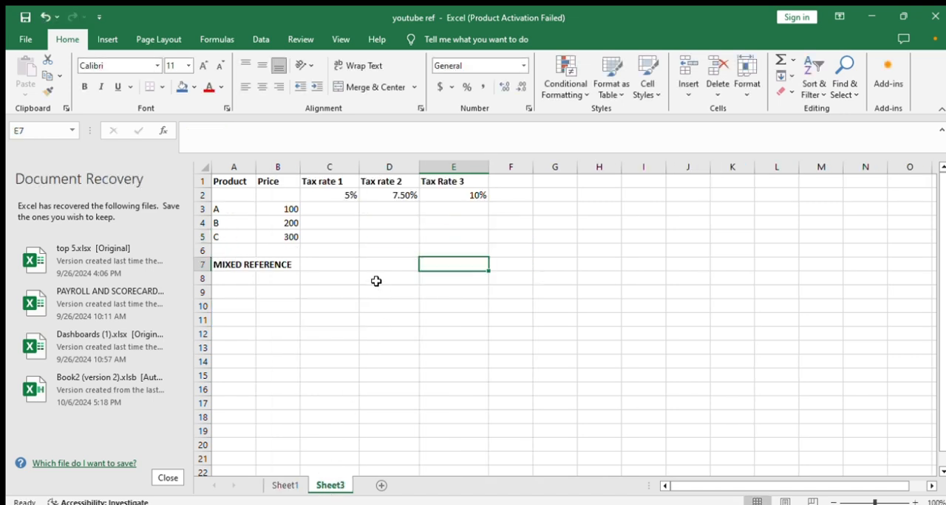
Calculate product A's tax at Tax rate 1 in C3 with the relative formula =B3*C2
click(323, 206)
double_click(319, 207)
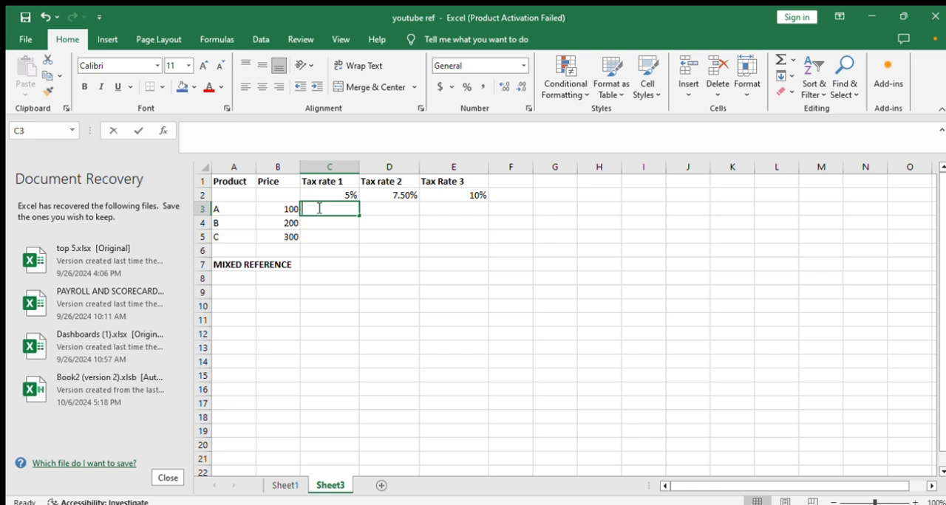
text(=)
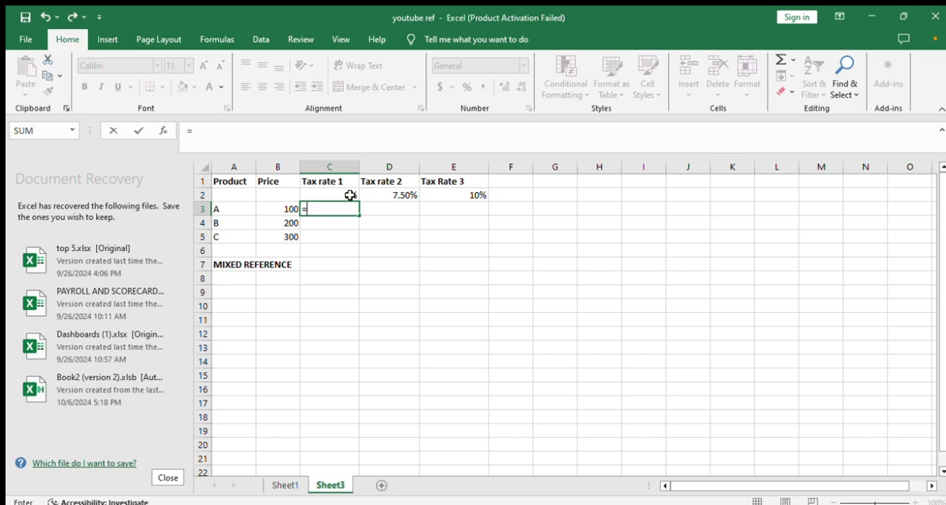
click(288, 208)
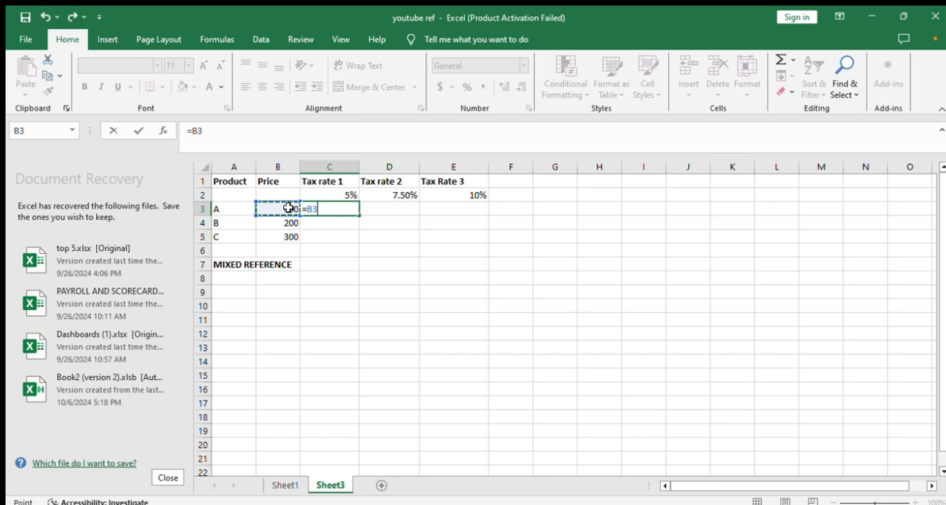
text(*)
click(348, 192)
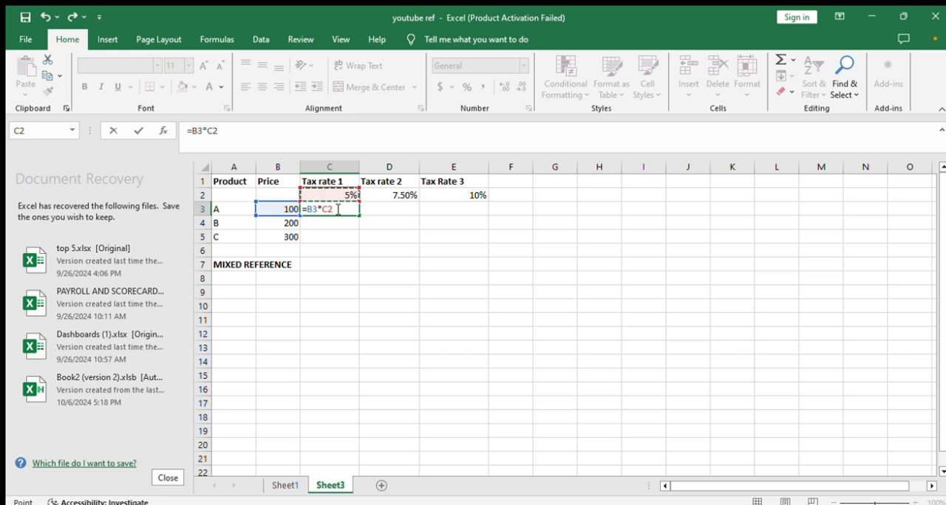
key(Return)
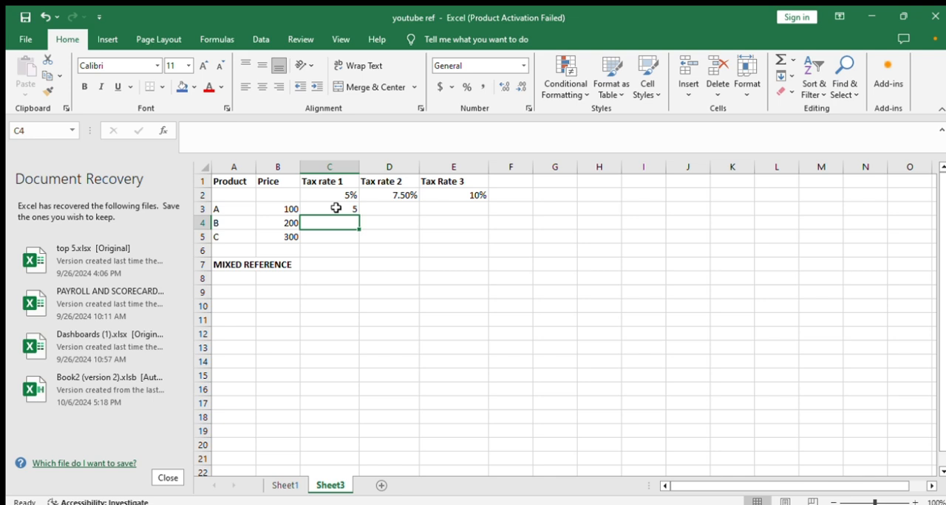
Try copying the relative tax formula from C3 down to C5
click(344, 209)
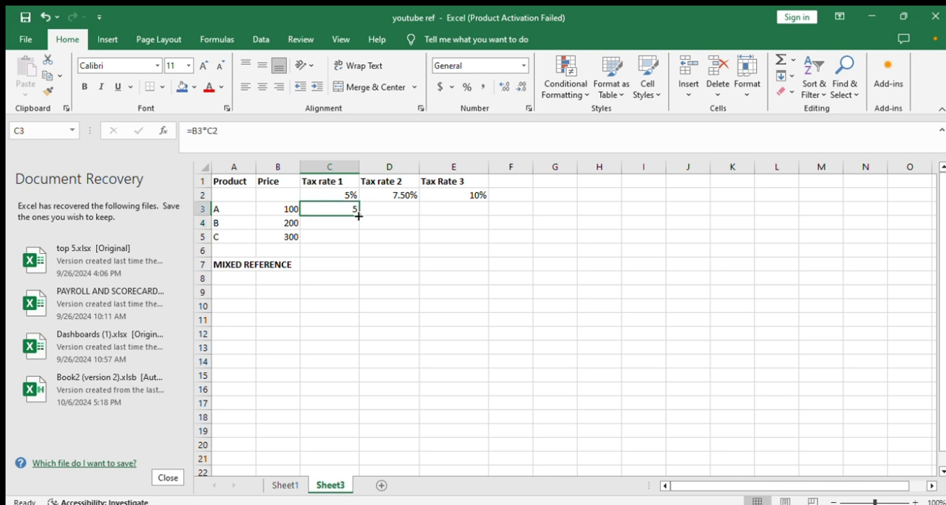
drag(359, 217, 357, 241)
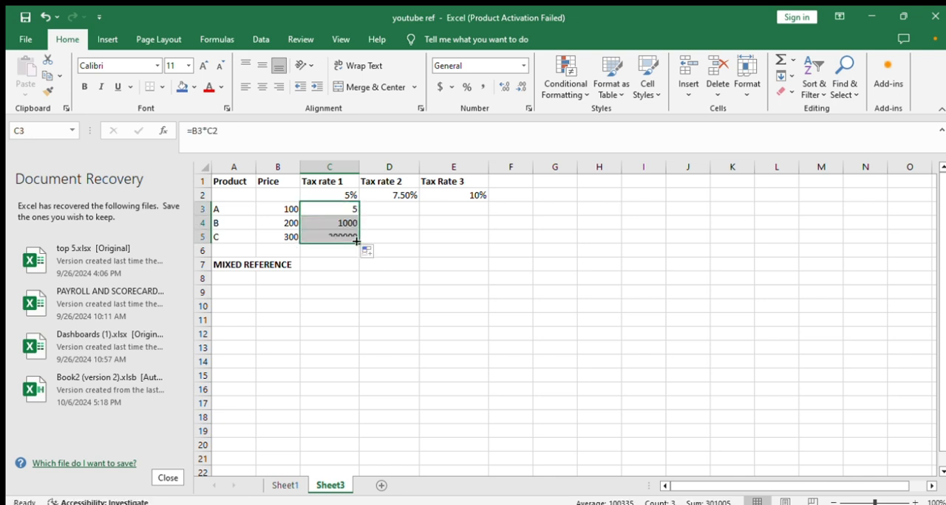
Open the copied formulas in C4 and C5 and clear both cells
double_click(347, 222)
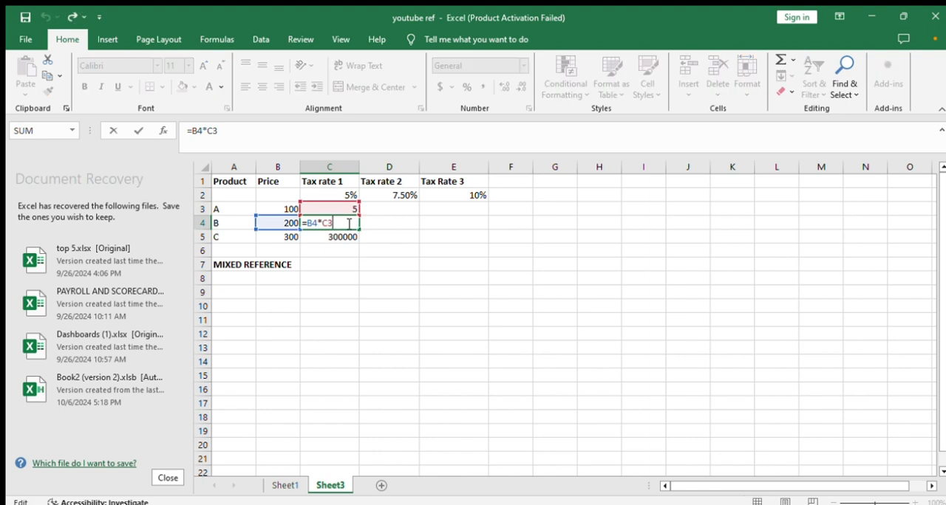
key(BackSpace)
key(BackSpace)
key(BackSpace)
key(BackSpace)
key(BackSpace)
key(BackSpace)
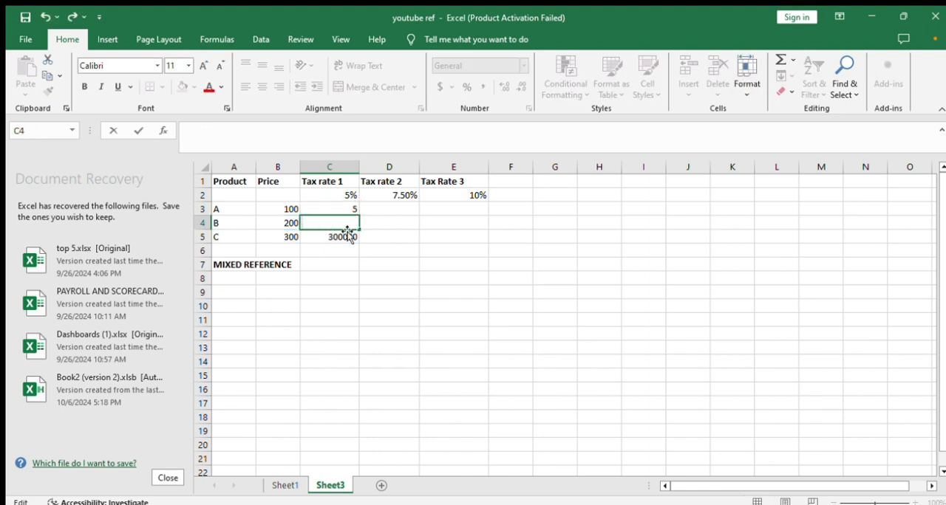
double_click(348, 235)
key(BackSpace)
key(BackSpace)
key(BackSpace)
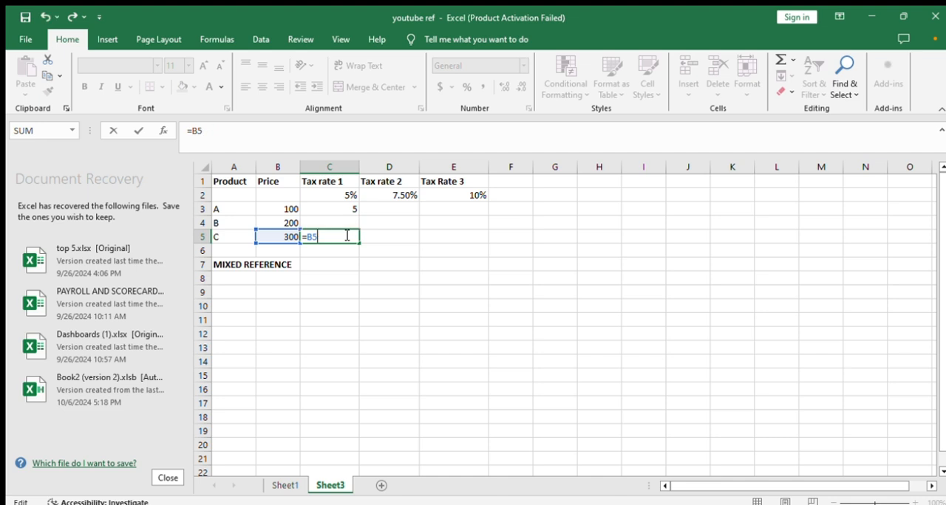
key(BackSpace)
key(BackSpace)
key(BackSpace)
key(ctrl+Return)
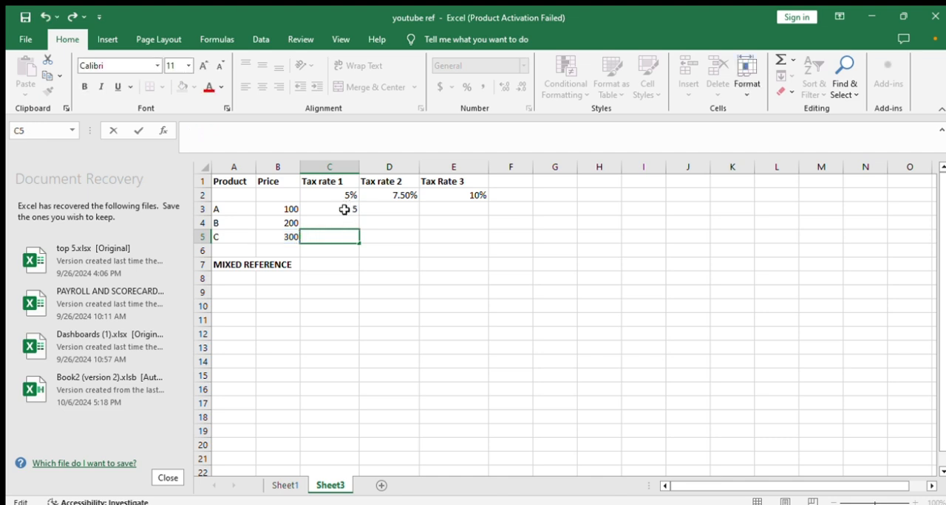
Lock the tax rate row in C3 by changing its formula to =B3*C$2
click(345, 210)
double_click(345, 210)
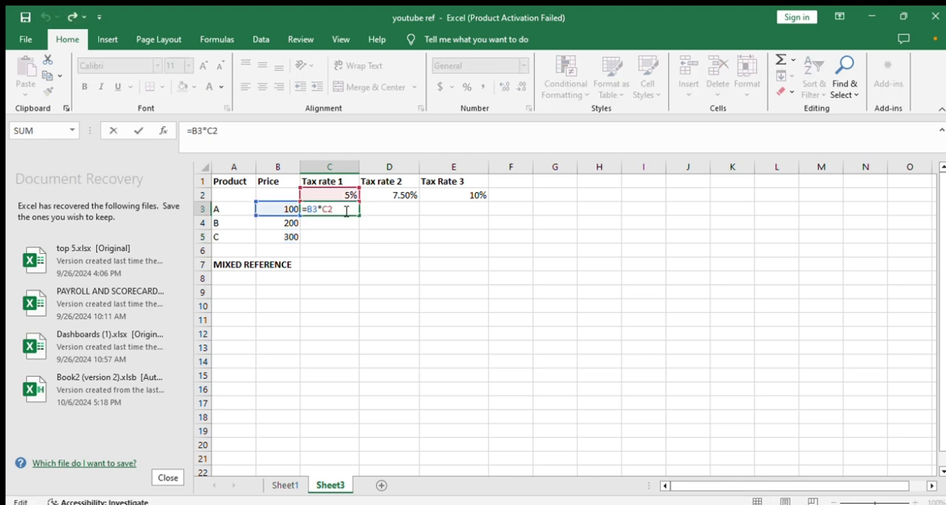
click(328, 210)
text($)
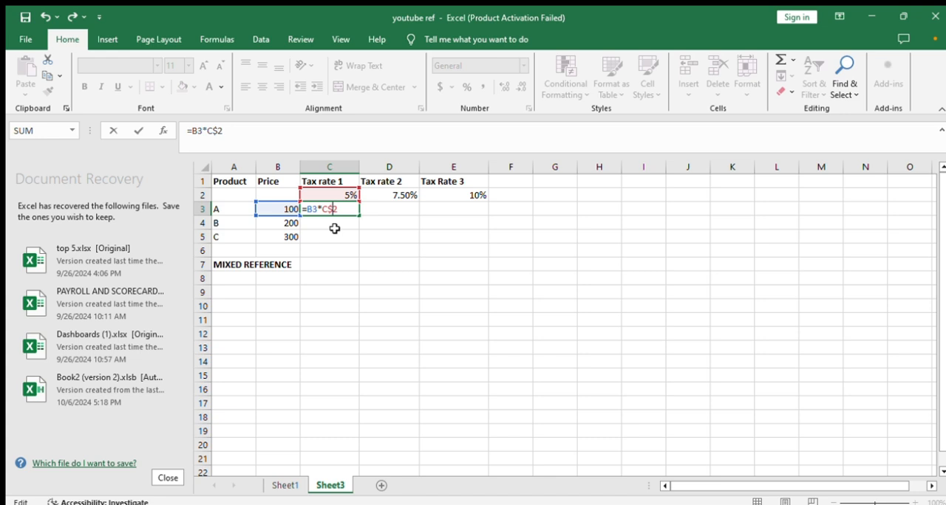
key(Return)
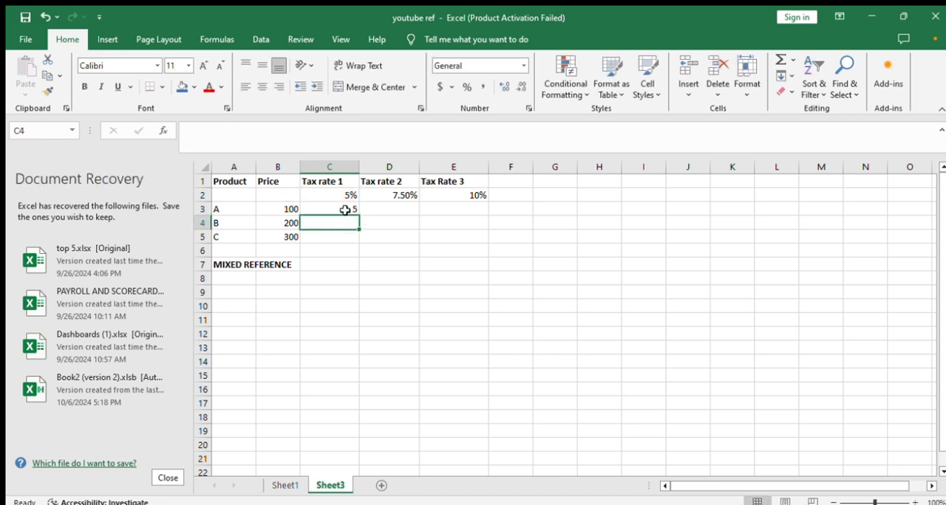
Copy the mixed-reference formula from C3 across the whole tax table range C3:E5
click(344, 209)
drag(359, 215, 475, 243)
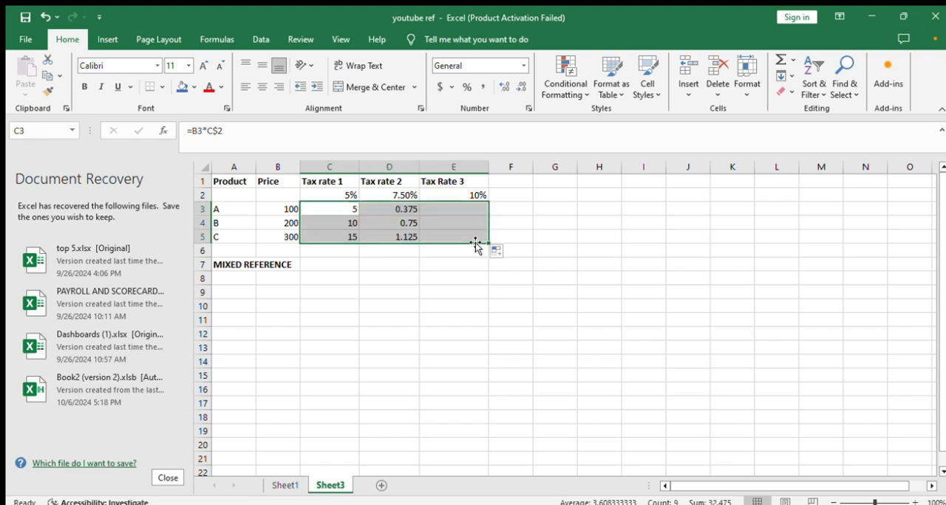
click(399, 320)
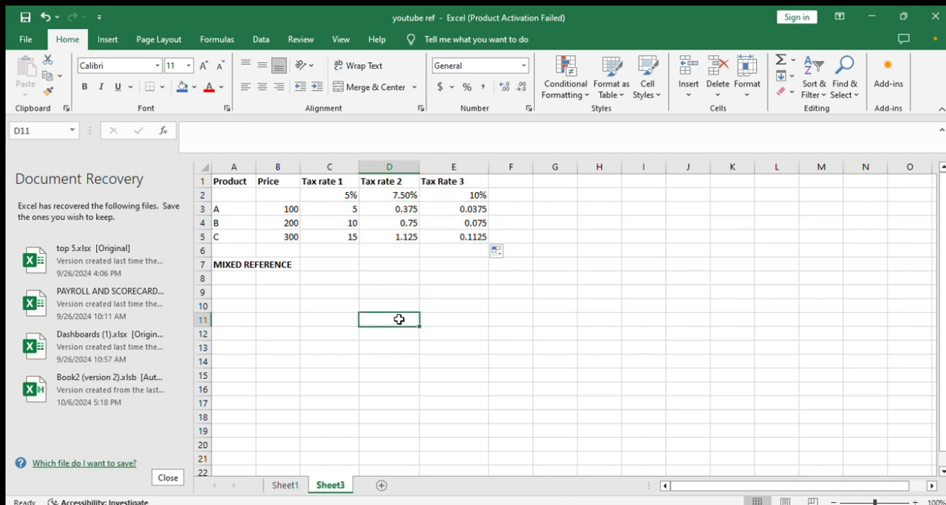
Inspect the copied mixed-reference formulas in D3, D4, D5 and E4 and return to Sheet1
double_click(401, 210)
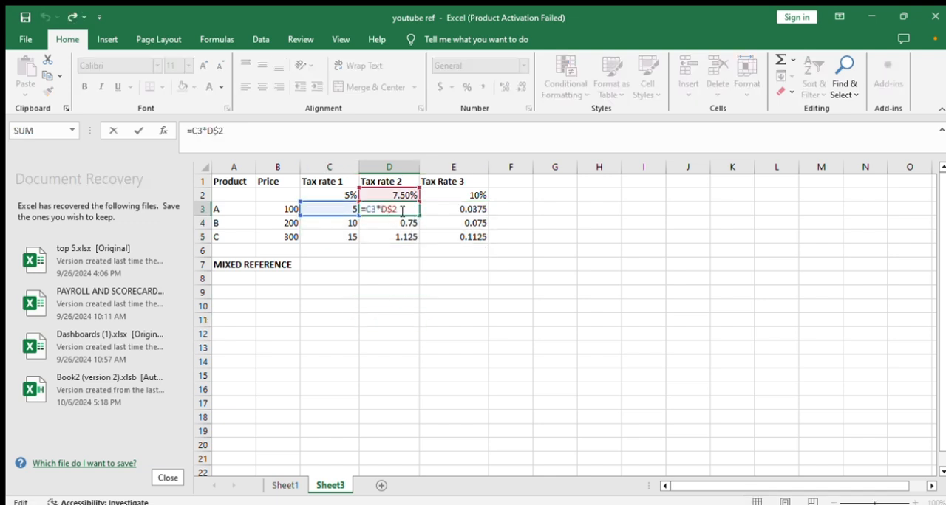
click(400, 231)
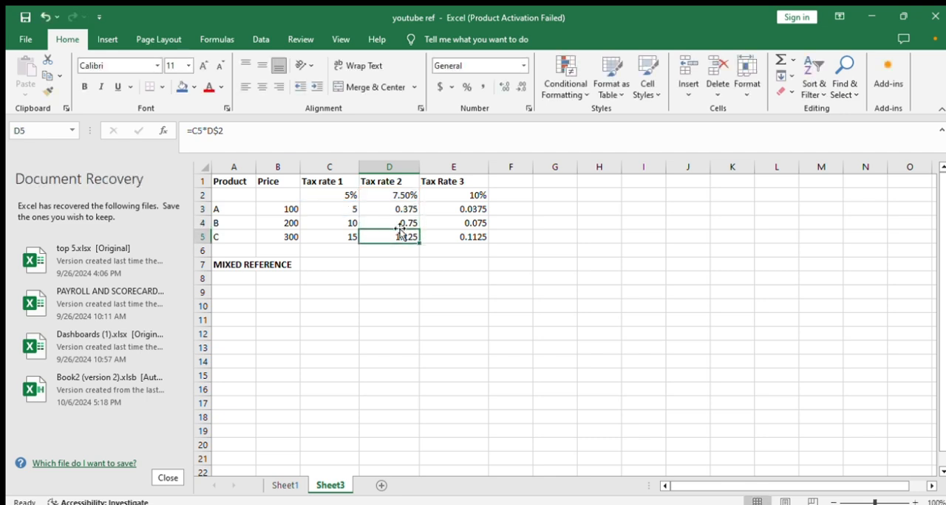
double_click(399, 223)
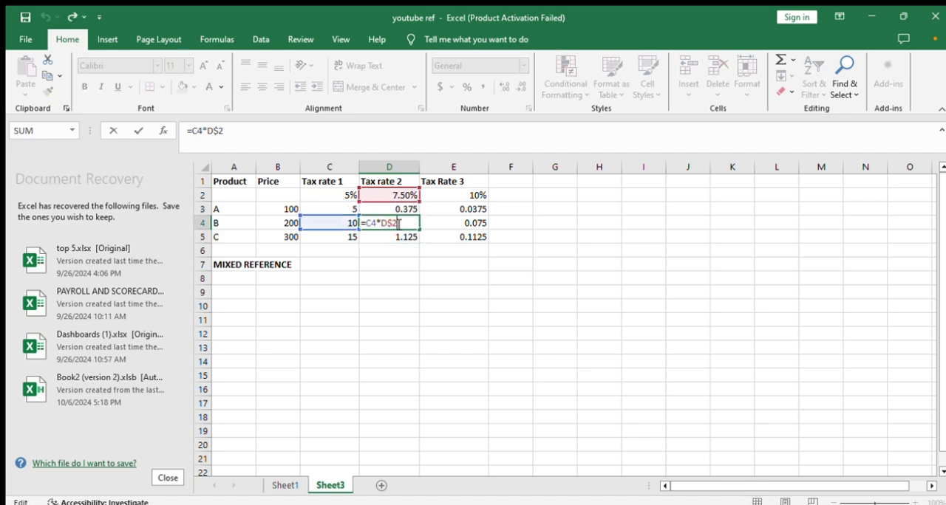
click(400, 238)
double_click(399, 238)
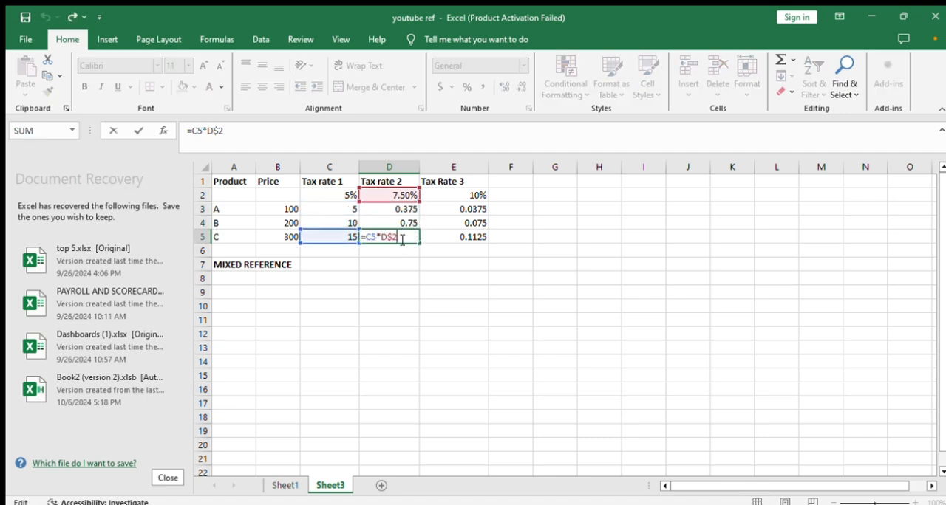
double_click(481, 221)
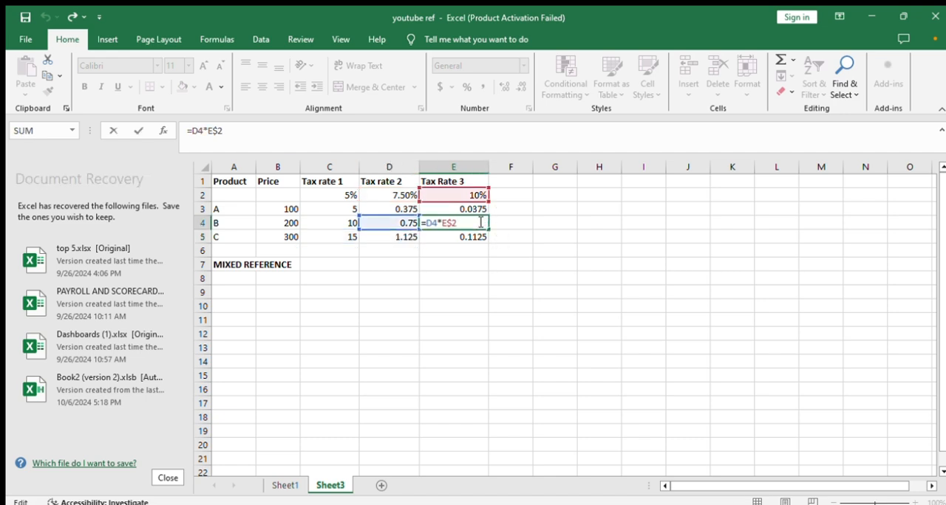
key(Escape)
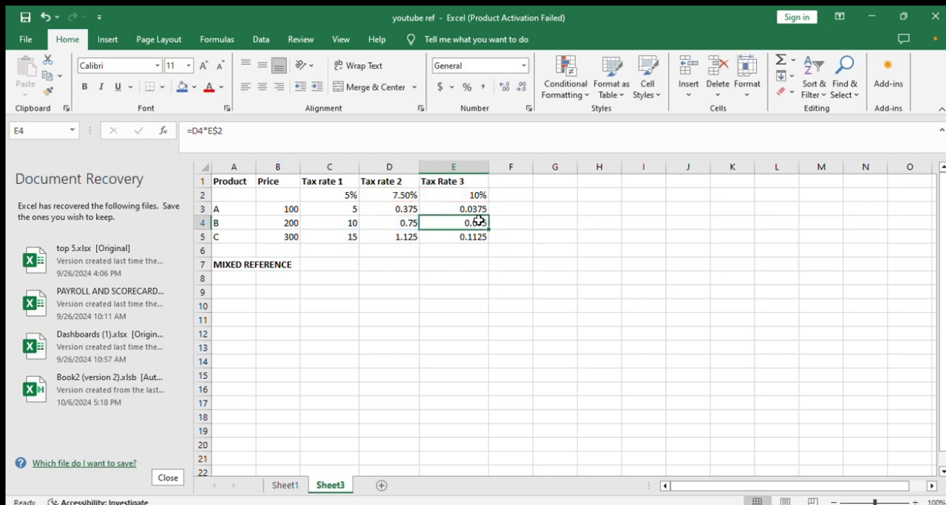
click(430, 277)
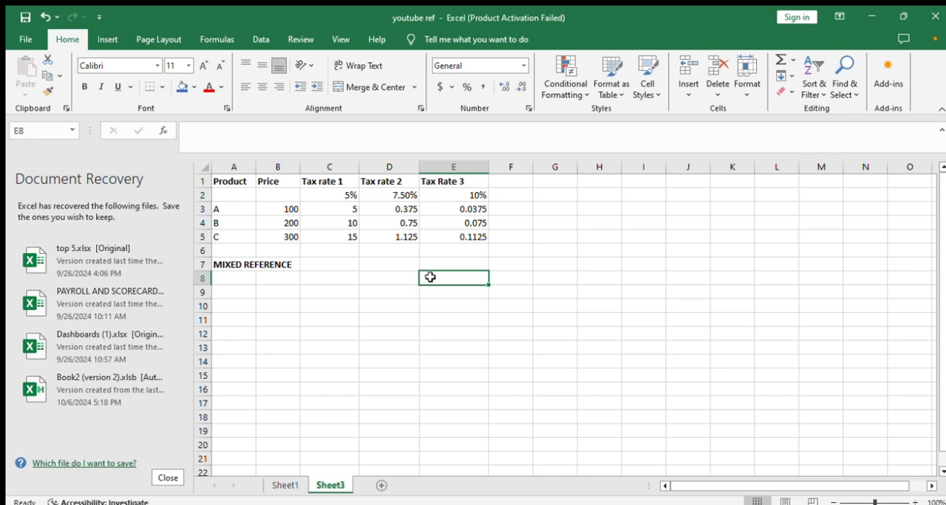
click(285, 486)
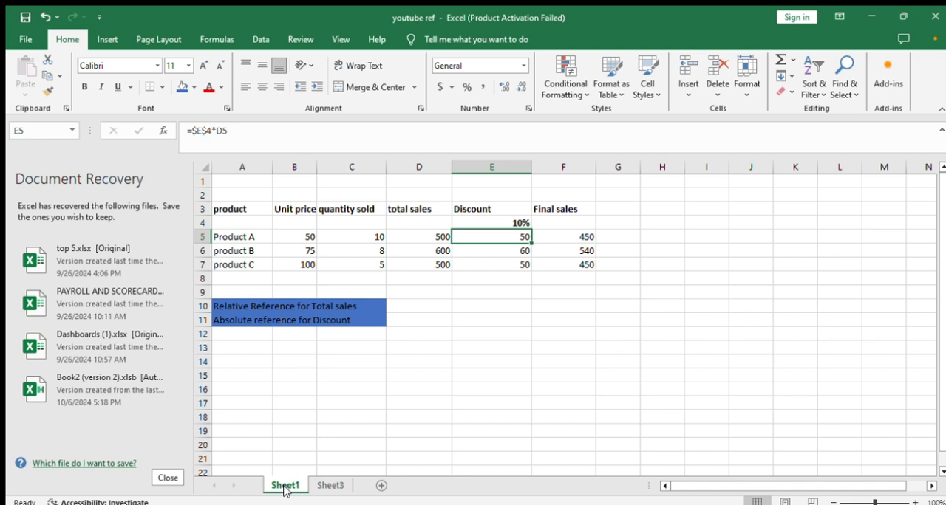